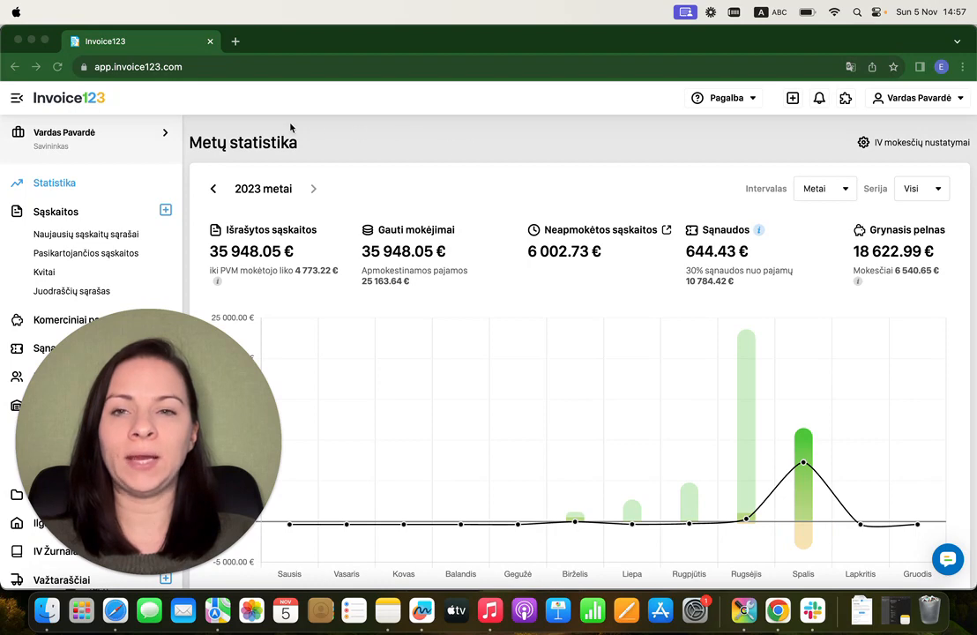
Open the Automatinis mokėjimų įskaitymas module for modification from the business account's list of modules.
click(153, 139)
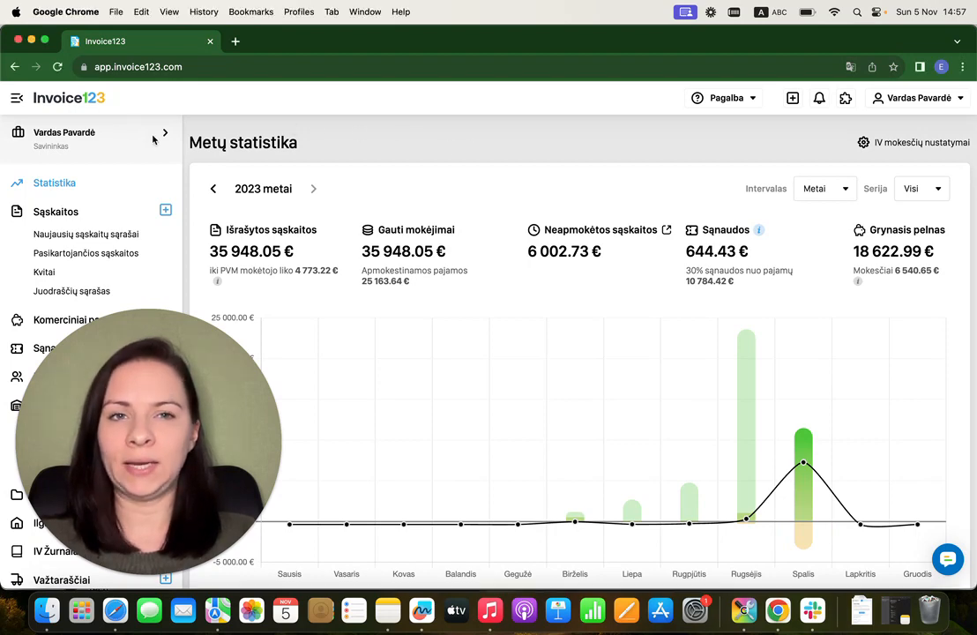
click(146, 137)
click(92, 188)
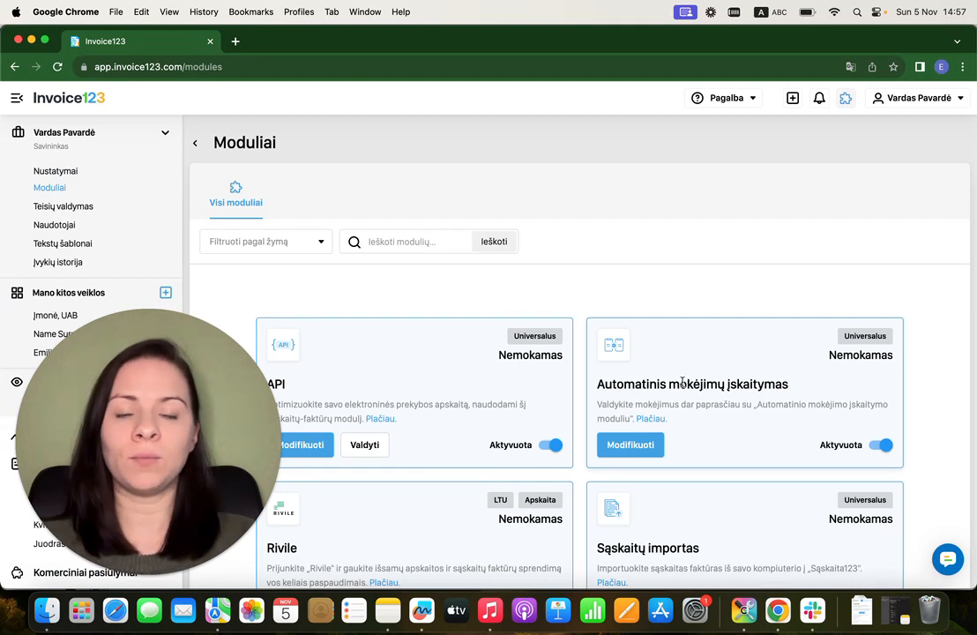
click(637, 447)
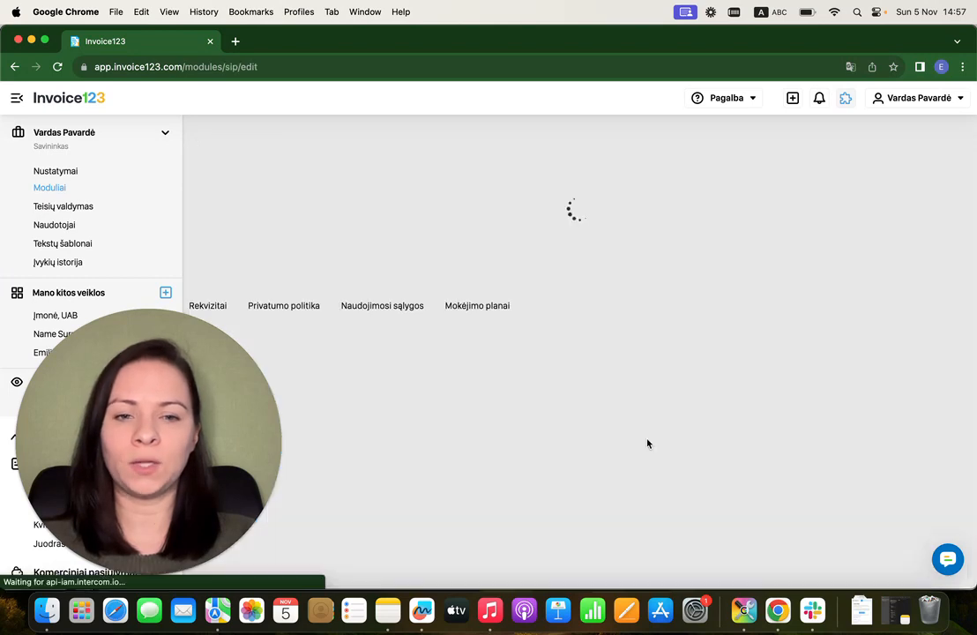
Review the module's settings and highlight the option "Sąskaitoje generuoti papildomą pastabą automatiniam nuskaitymui".
scroll(648, 442, down, 3)
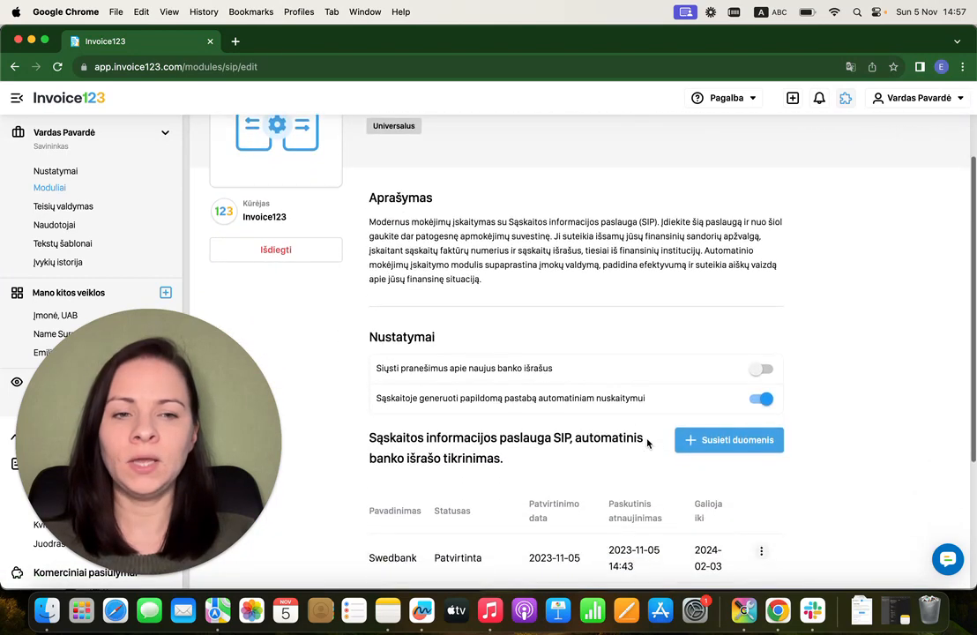
scroll(402, 344, down, 1)
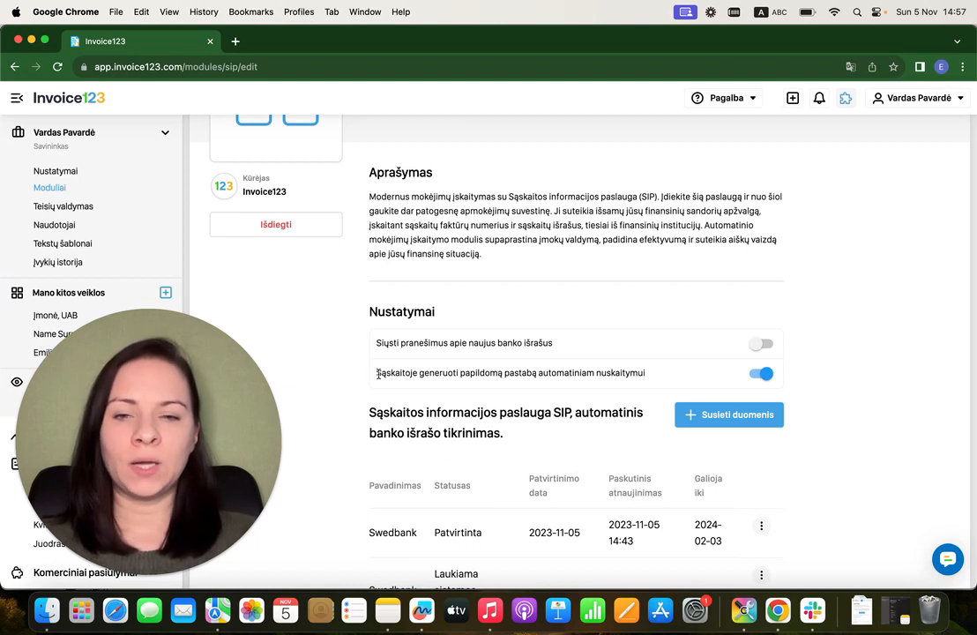
drag(381, 373, 612, 389)
click(616, 385)
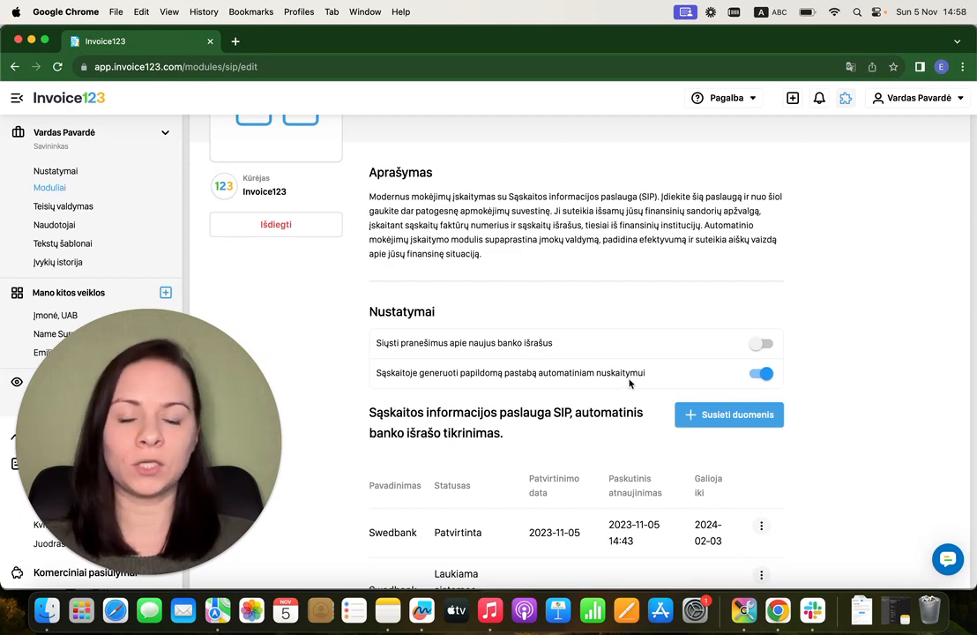
Start linking bank account data, choosing Lietuva as the country and Swedbank as the bank, and continue to the access request.
scroll(630, 382, down, 1)
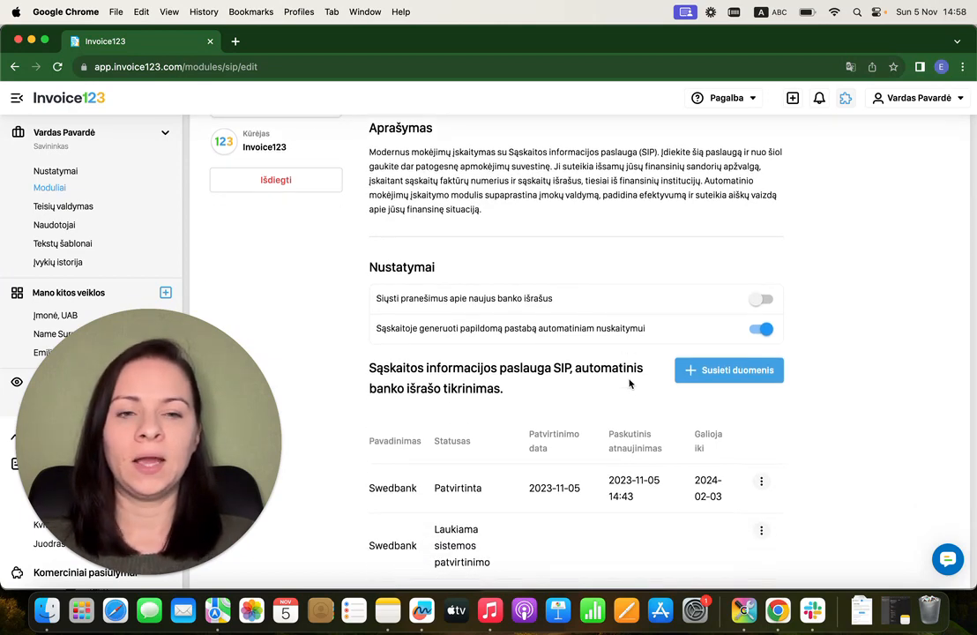
scroll(730, 338, down, 2)
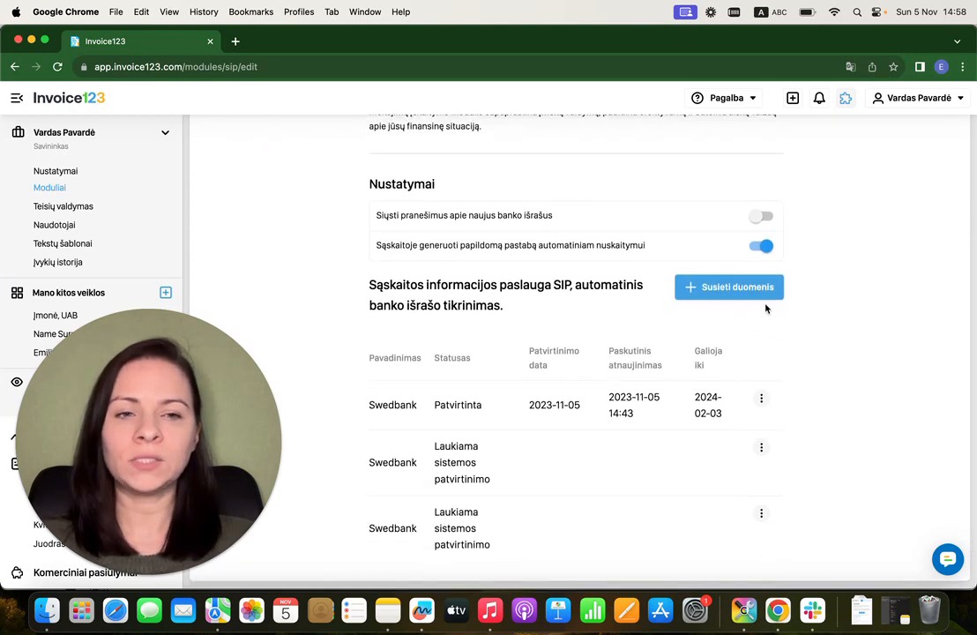
click(757, 288)
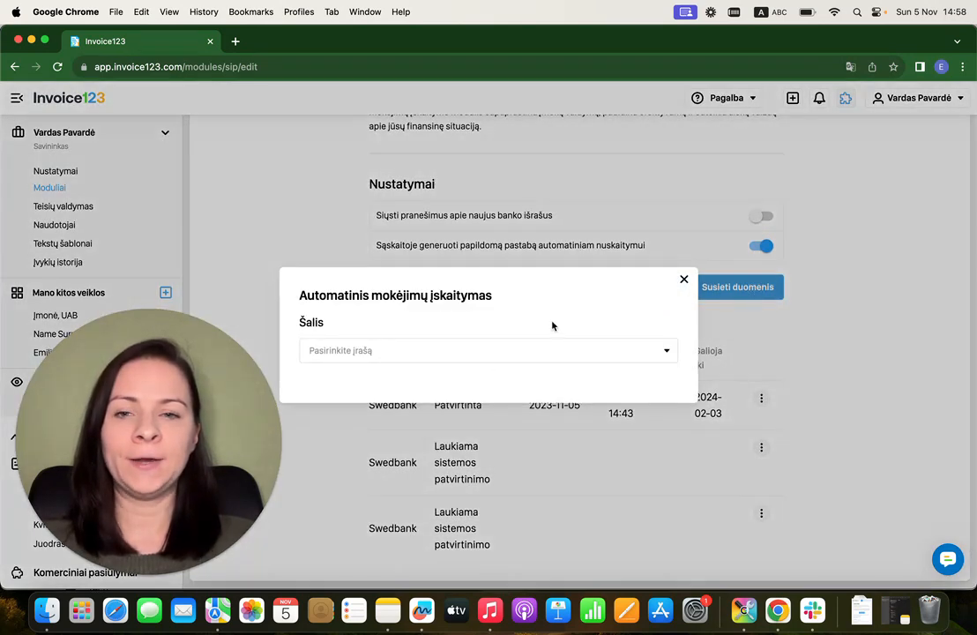
click(496, 357)
click(424, 403)
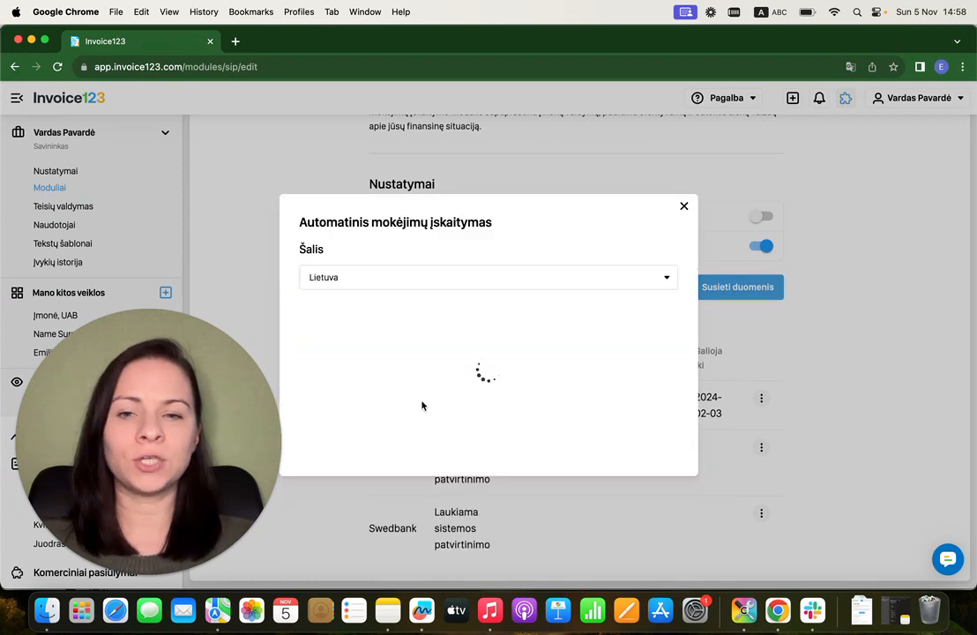
scroll(423, 406, down, 5)
click(389, 457)
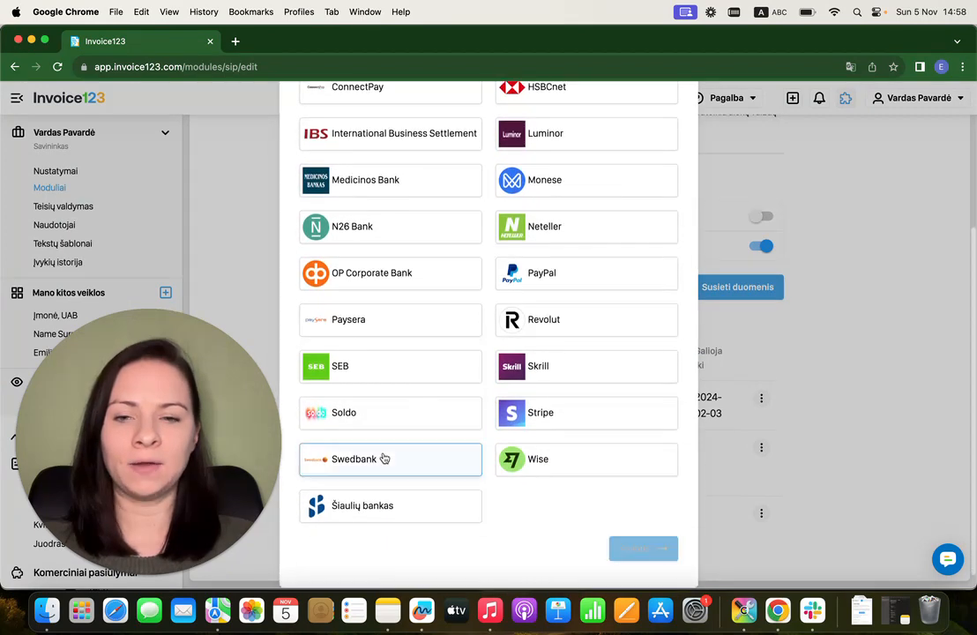
click(635, 557)
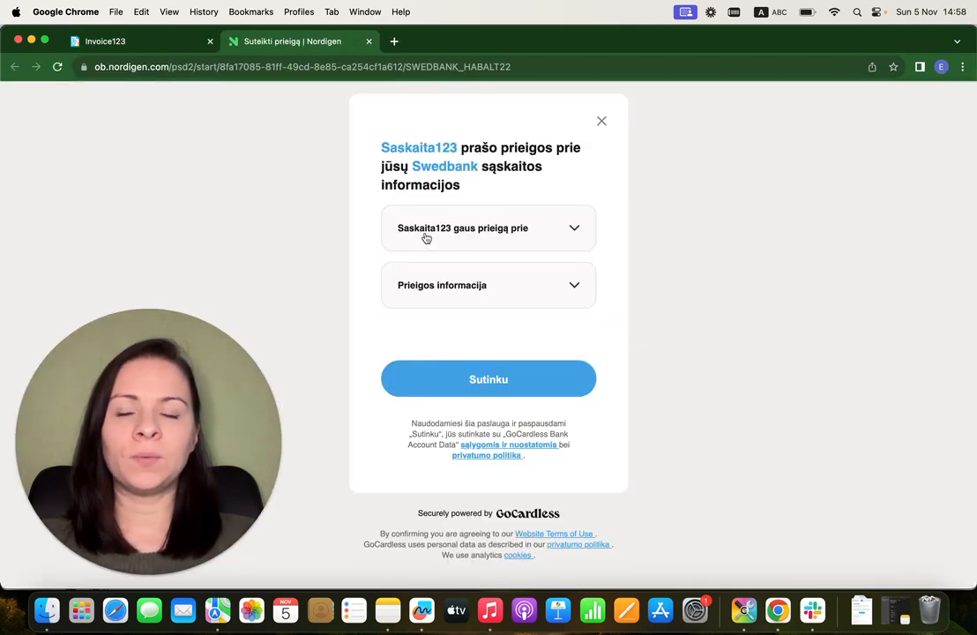
Expand both access detail sections of the Swedbank request and agree to share the account information.
click(503, 250)
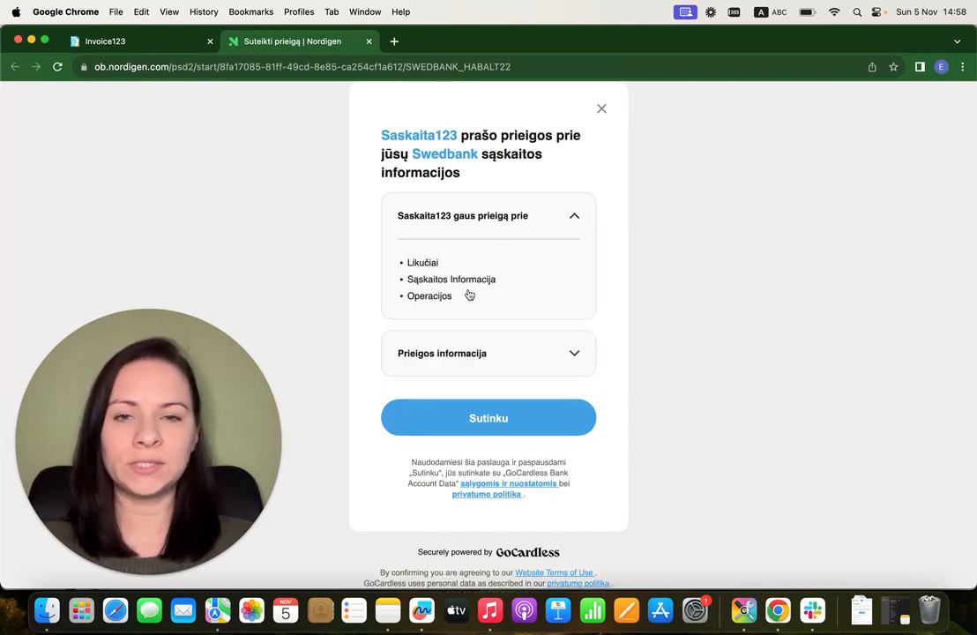
click(460, 352)
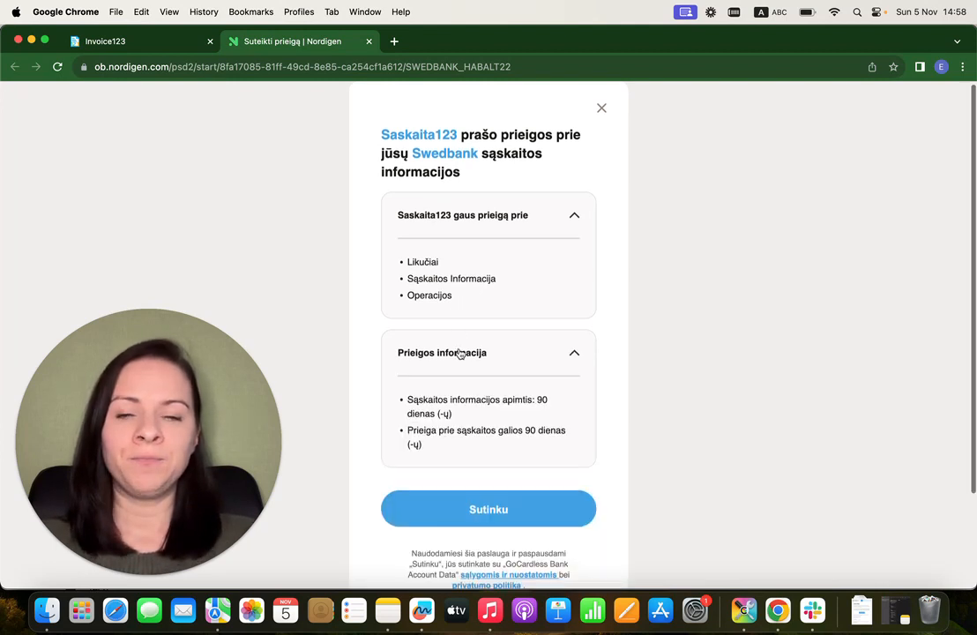
scroll(459, 353, down, 1)
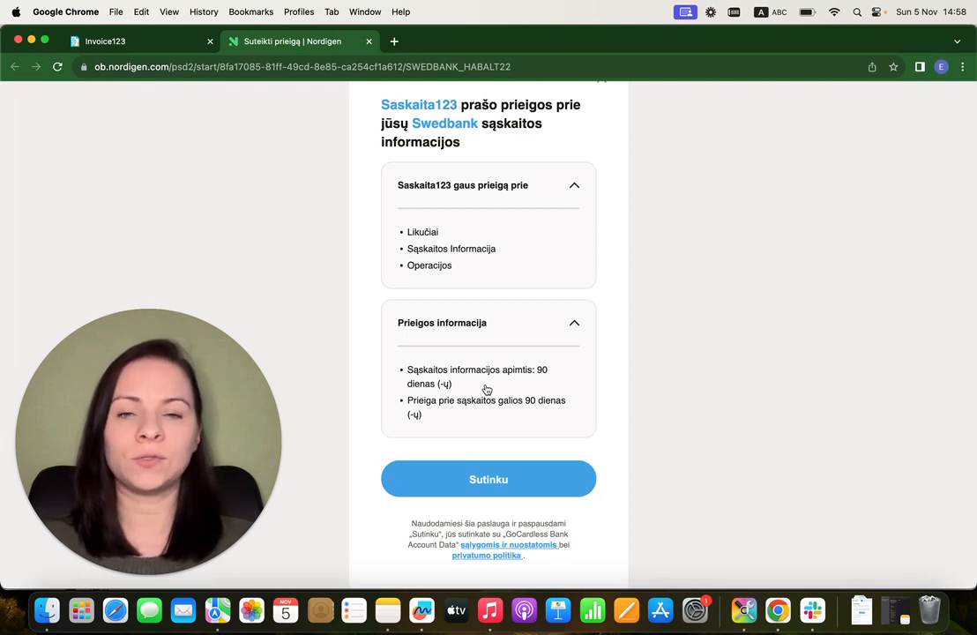
click(495, 485)
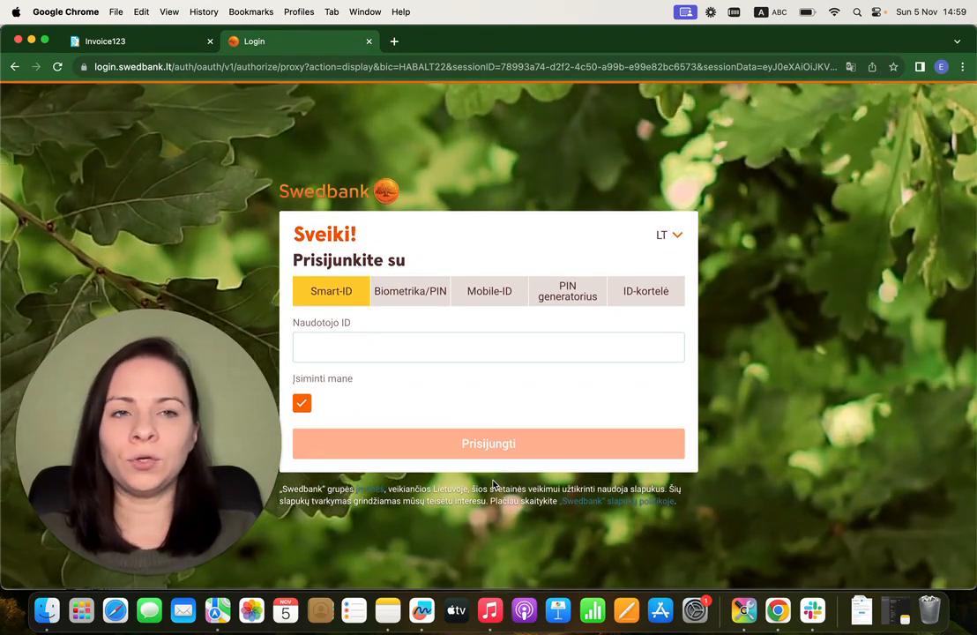
Leave the Swedbank login page and review the list of linked bank connections in the module.
click(369, 40)
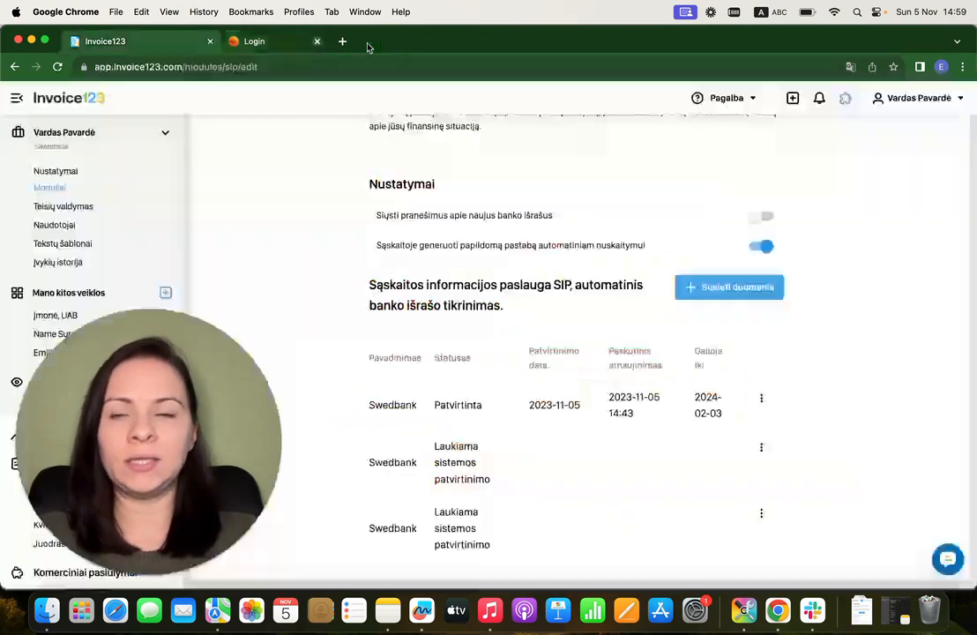
scroll(427, 256, down, 2)
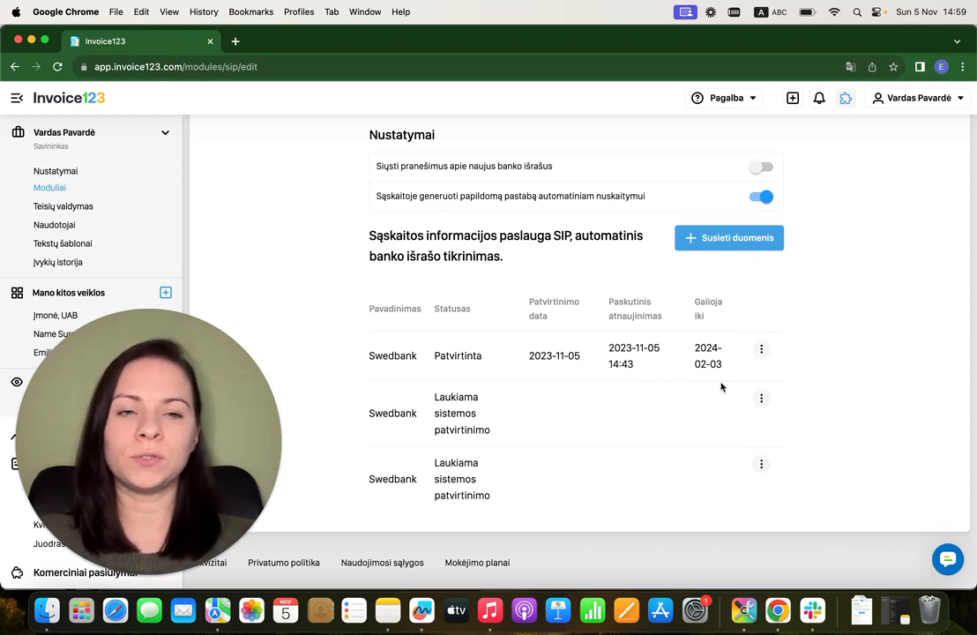
scroll(722, 387, up, 5)
scroll(721, 387, up, 2)
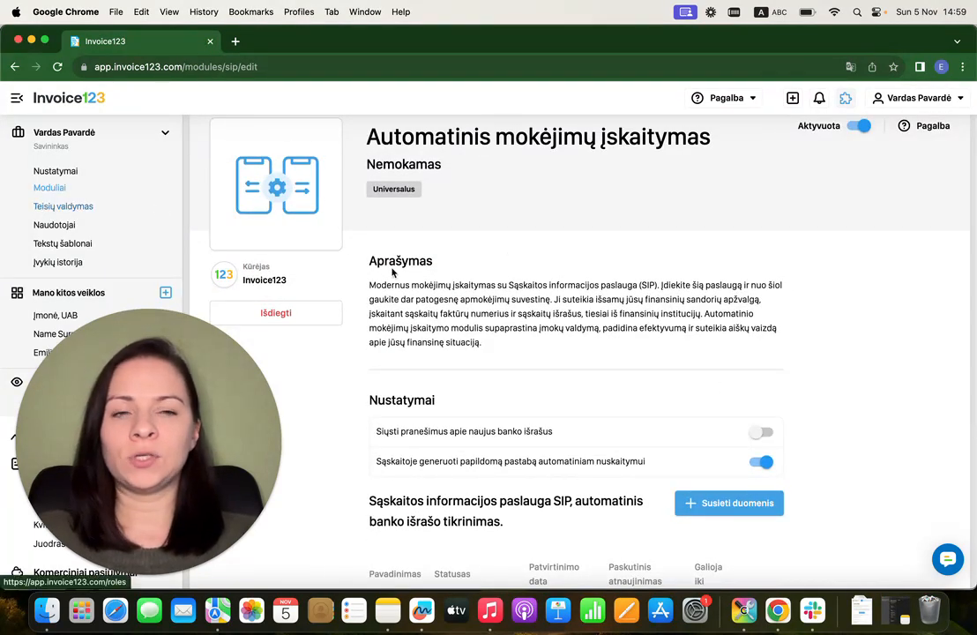
Open the invoice list, expand the 2023-11-05 invoice for Pirkėjas 2 and preview it as a PDF.
scroll(120, 263, down, 6)
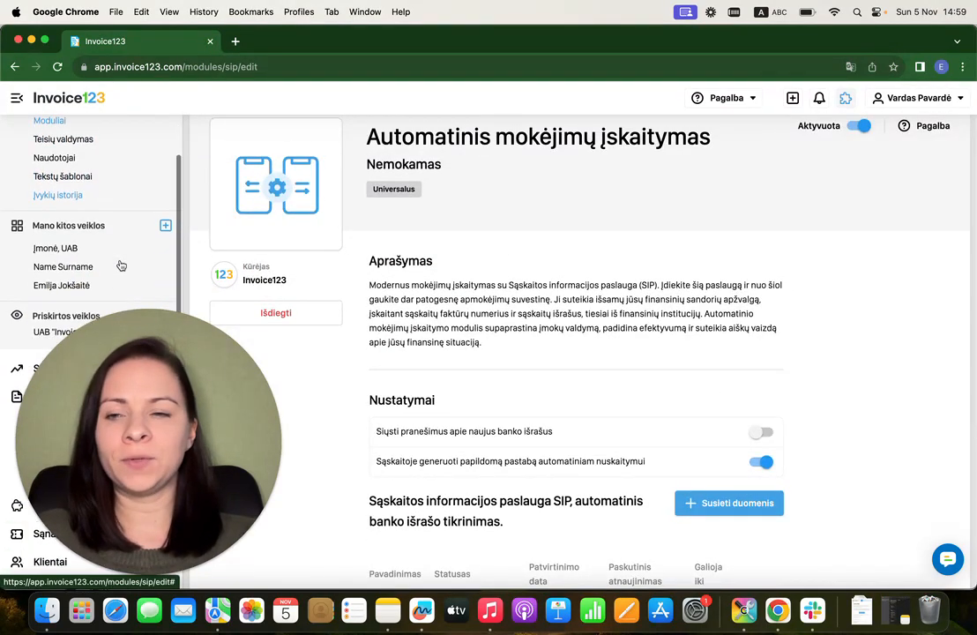
click(80, 232)
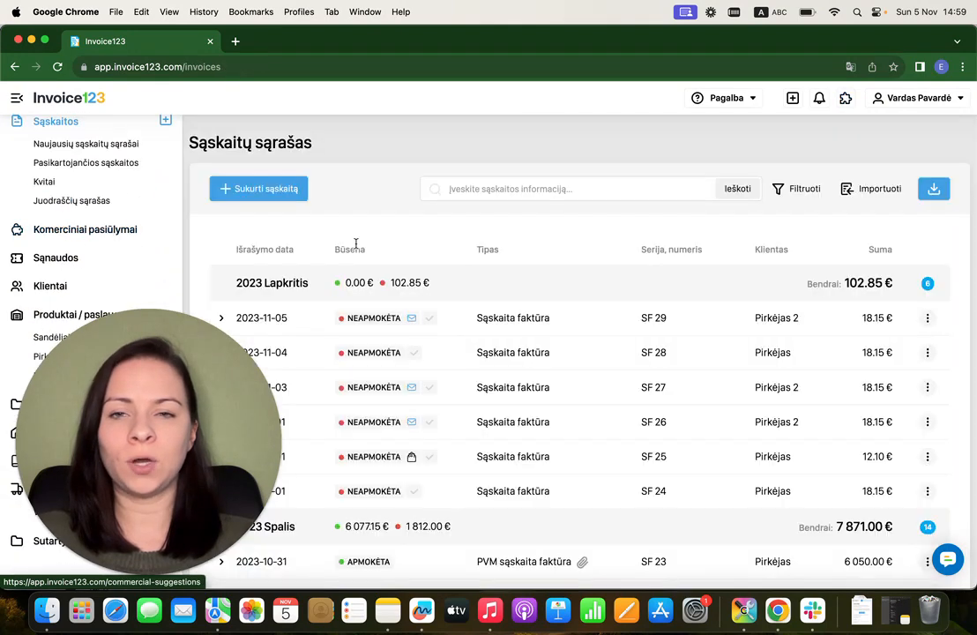
click(566, 330)
scroll(793, 371, down, 1)
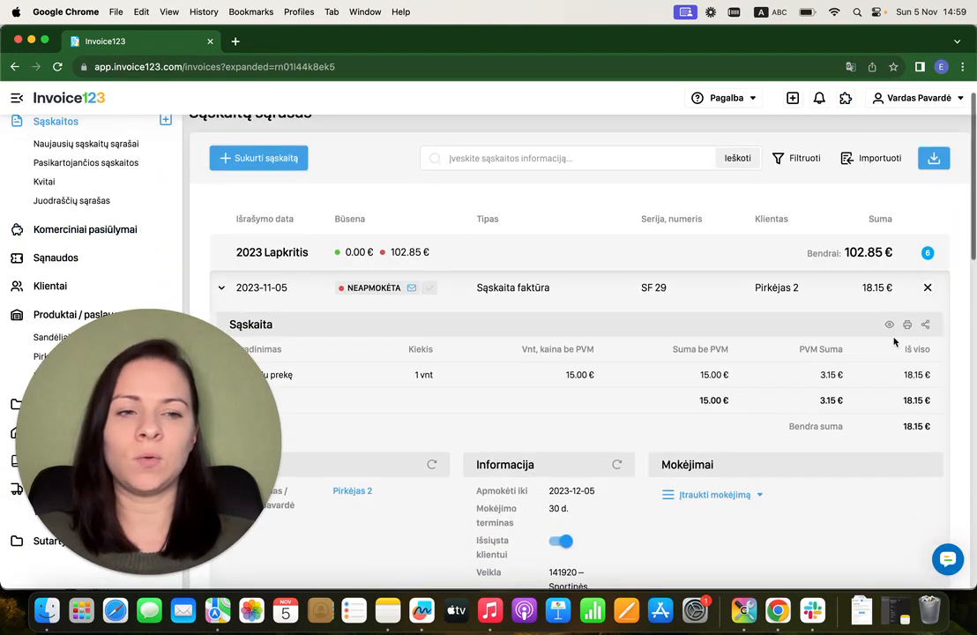
click(889, 328)
Highlight the line at the end of the invoice with the code to include in the payment purpose.
scroll(748, 356, down, 1)
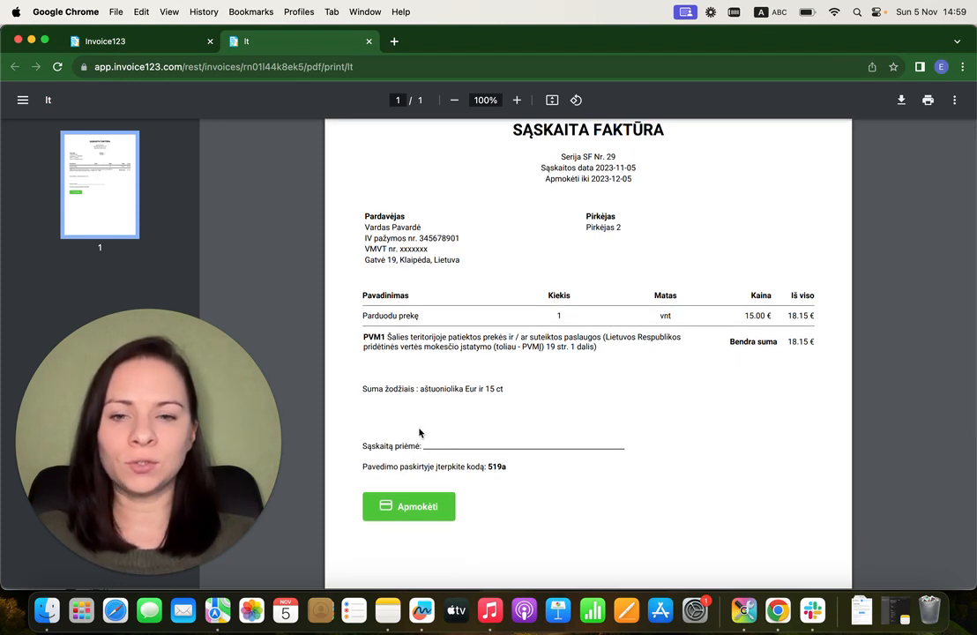
drag(363, 466, 515, 465)
click(523, 468)
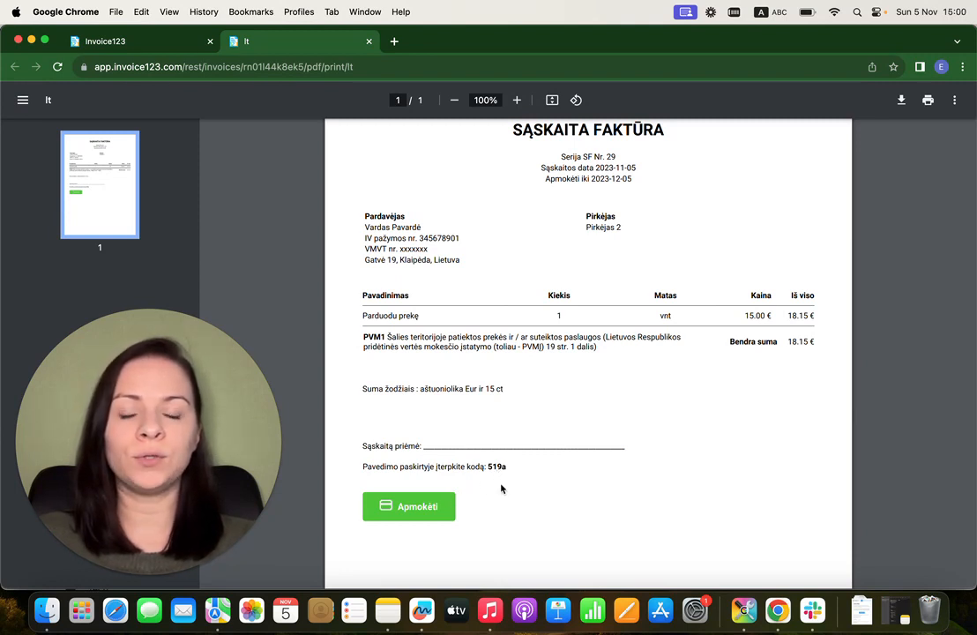
double_click(498, 466)
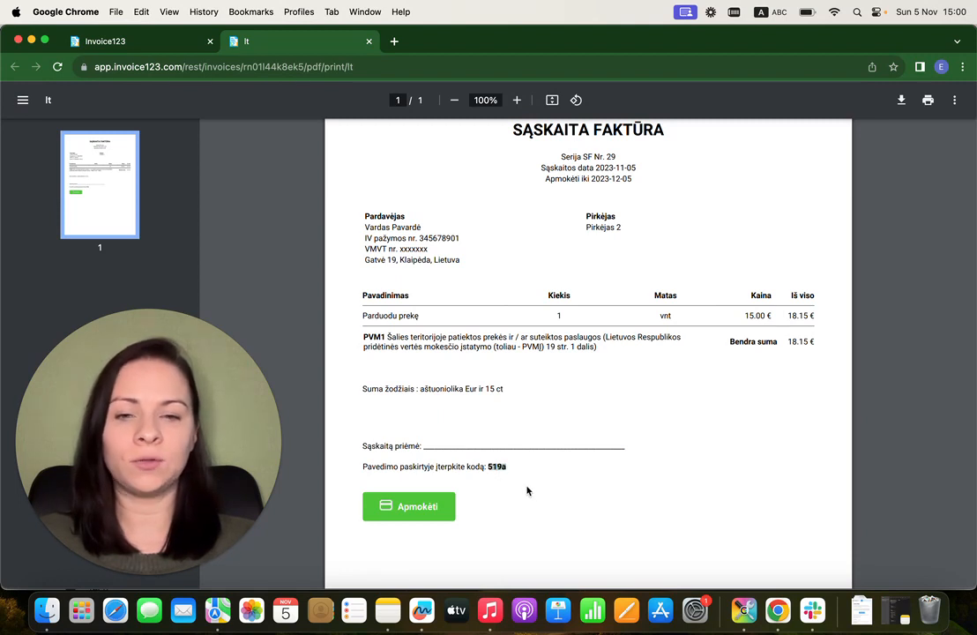
click(528, 491)
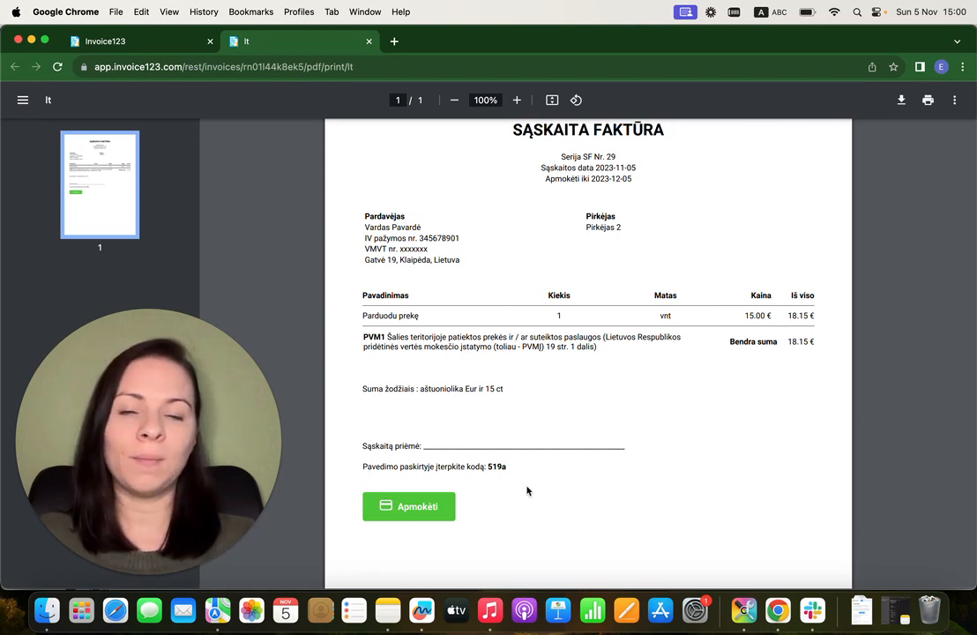
Highlight the series and number line under the SĄSKAITA FAKTŪRA heading of the invoice.
drag(556, 156, 626, 157)
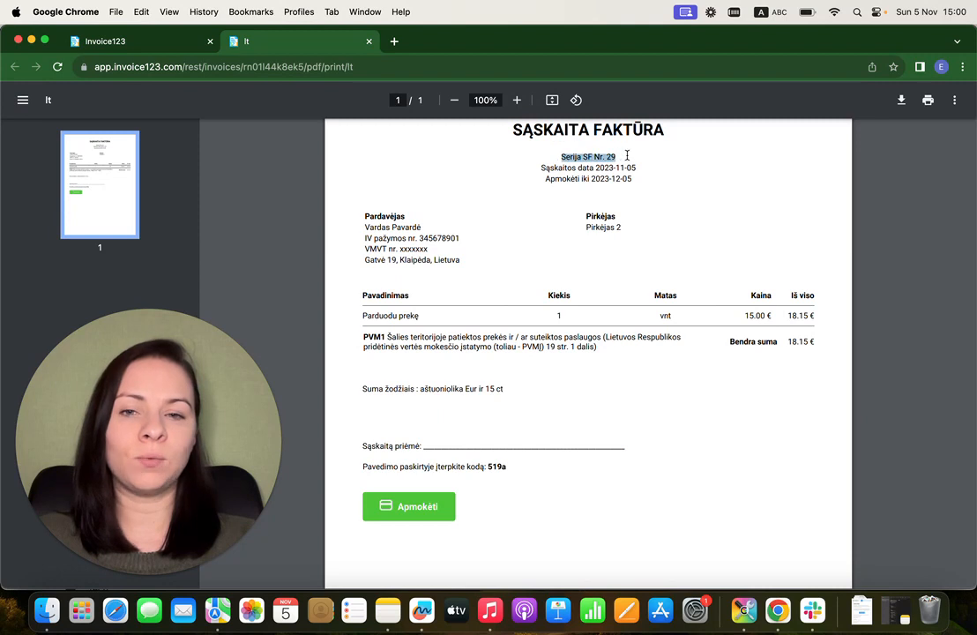
click(668, 164)
scroll(668, 164, up, 1)
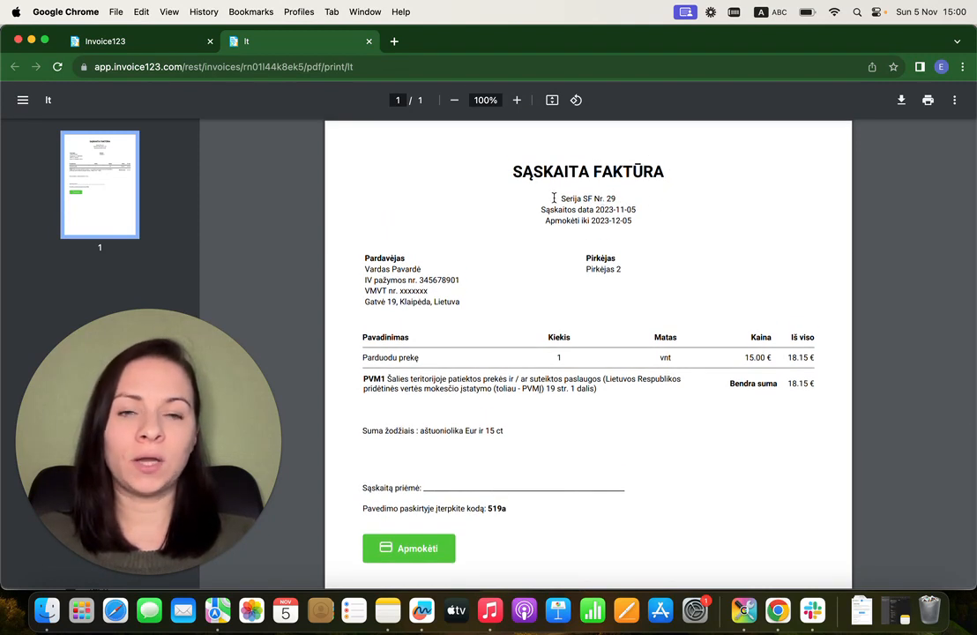
mouse_move(555, 199)
mouse_down()
mouse_move(625, 194)
mouse_move(545, 190)
mouse_up()
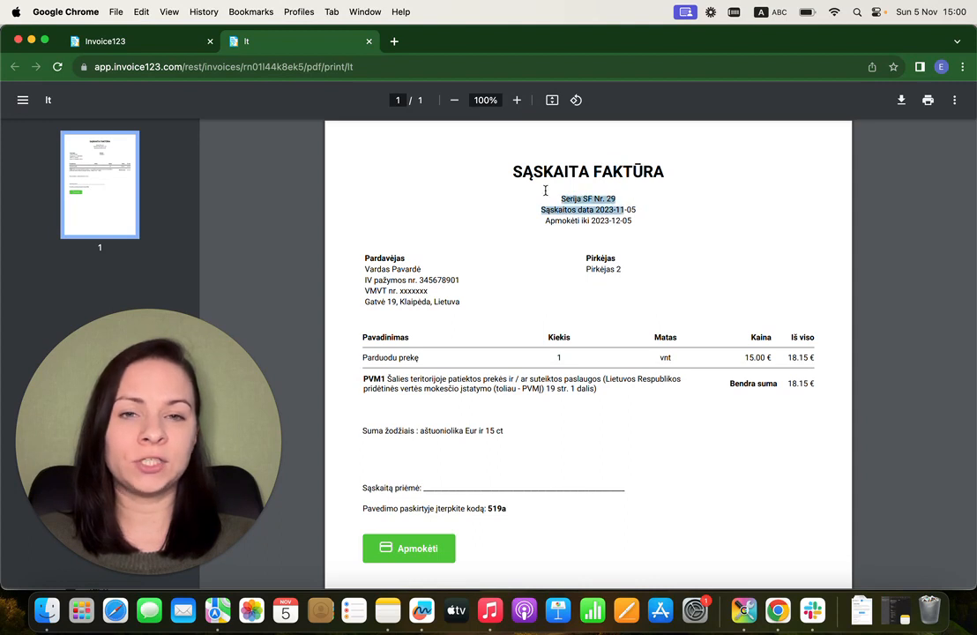
click(546, 191)
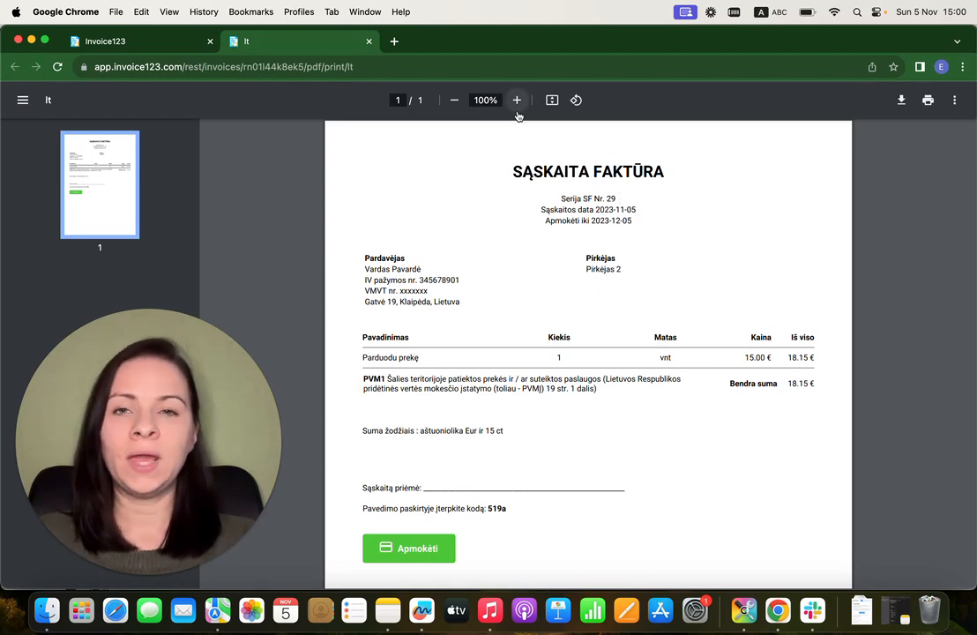
Close the invoice preview and view SIP mokėjimų istorija in the account's event history.
click(368, 41)
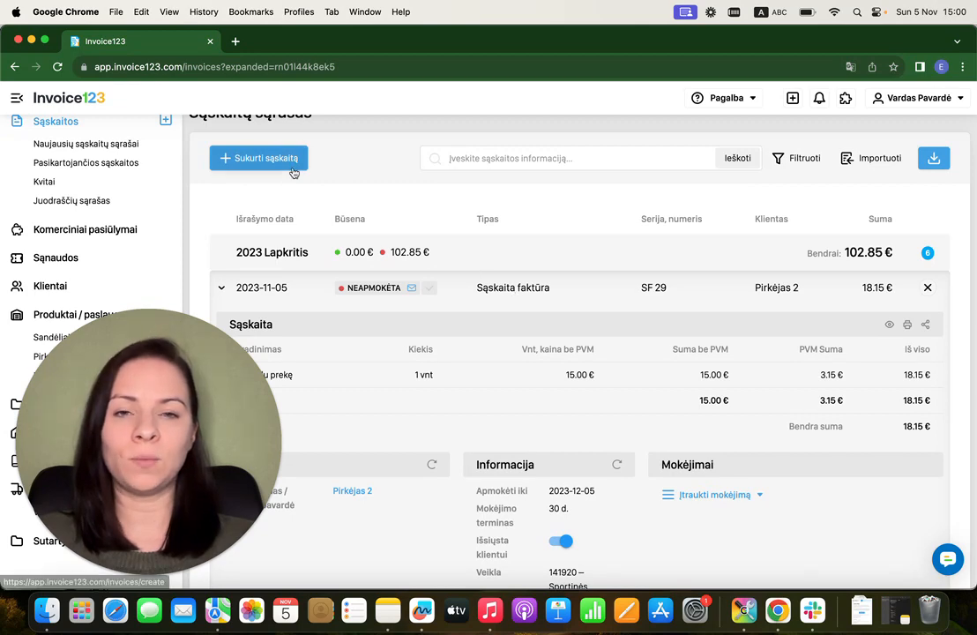
scroll(132, 151, up, 2)
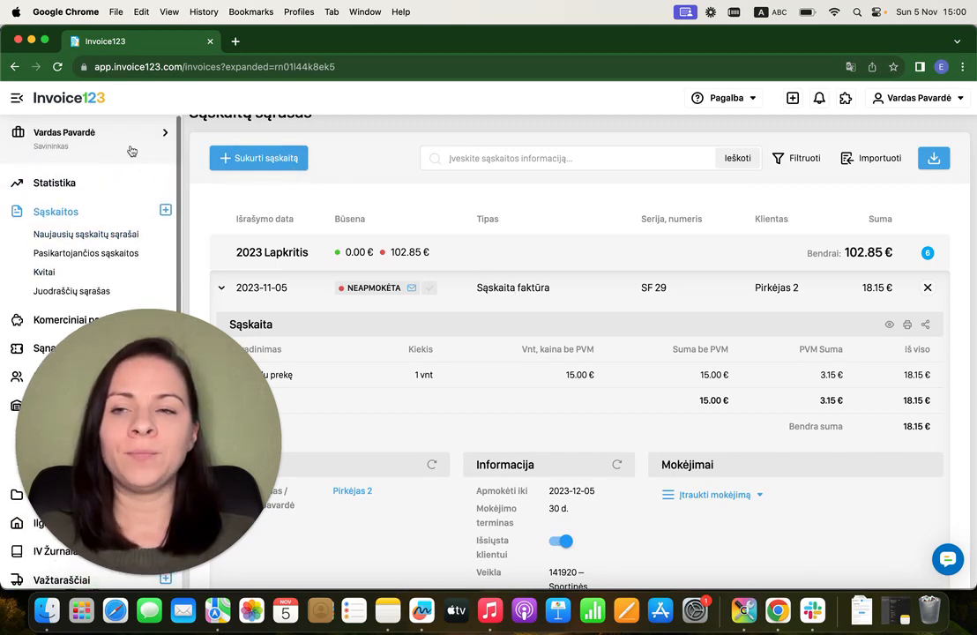
click(132, 150)
click(75, 262)
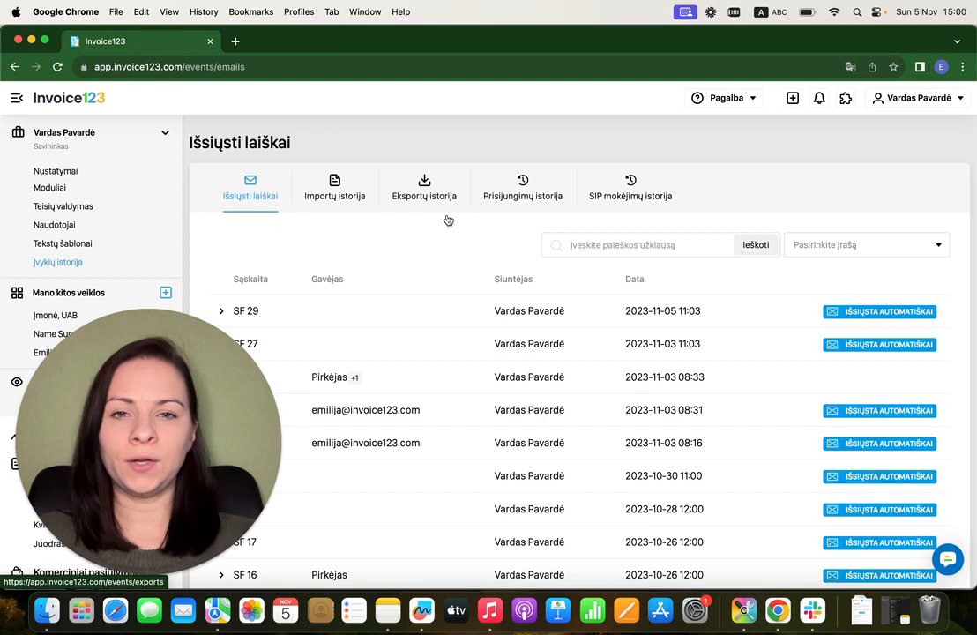
click(638, 196)
scroll(633, 198, down, 1)
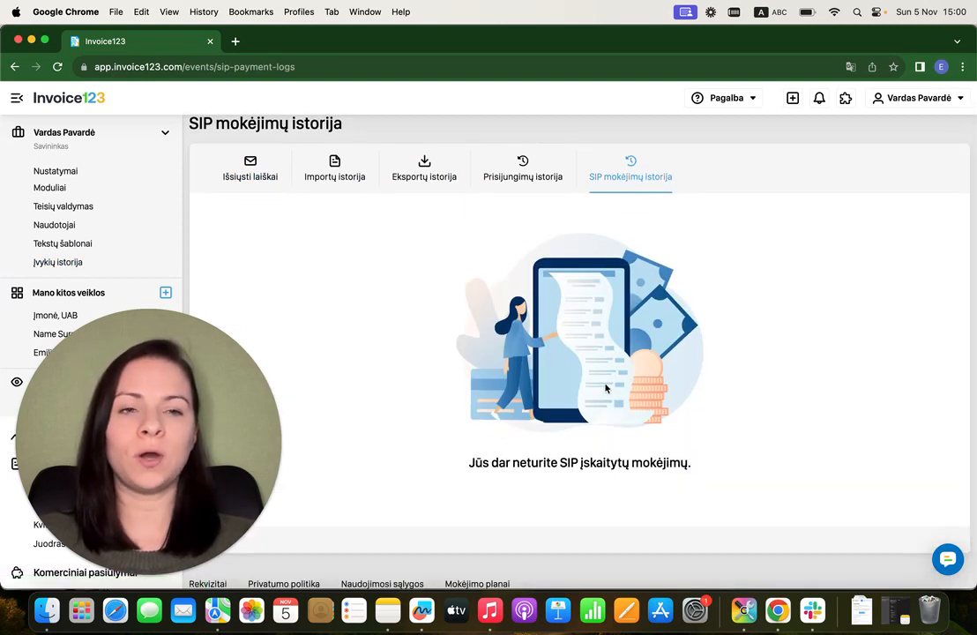
scroll(688, 476, up, 1)
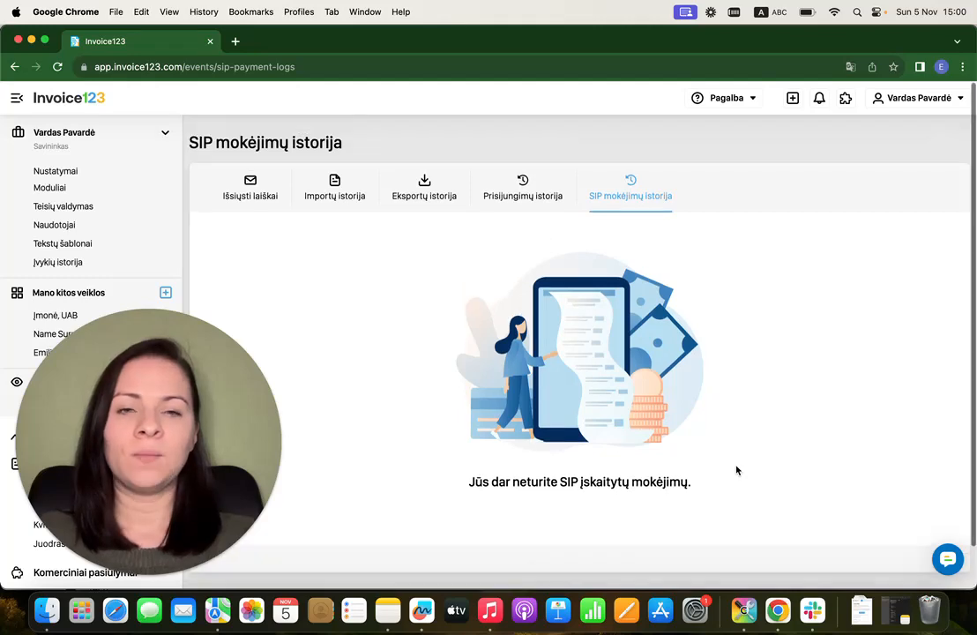
View the e-mail about the expired bank permission in the downloaded image.png in Preview, and close it.
click(854, 628)
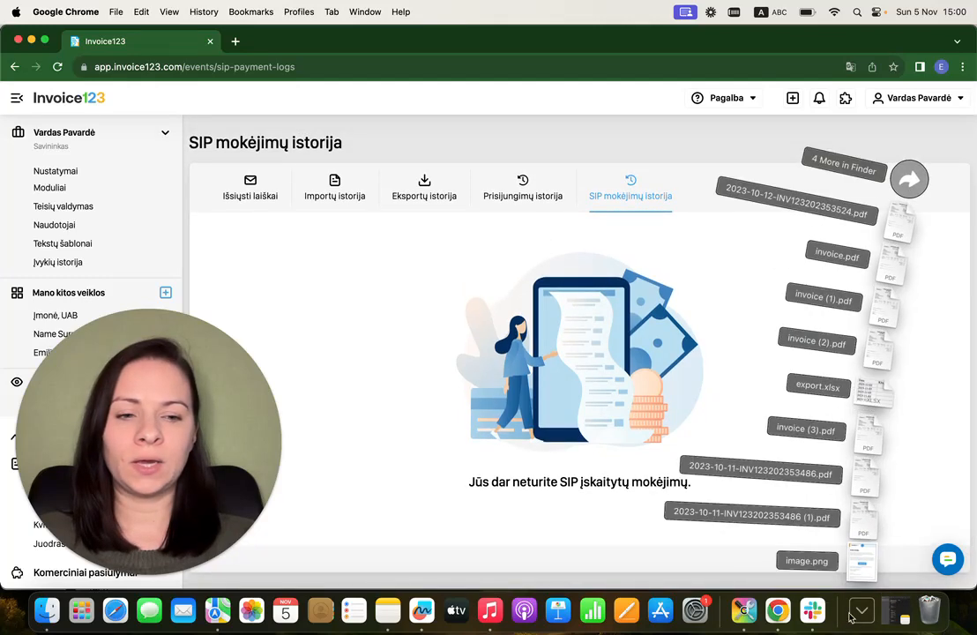
click(861, 569)
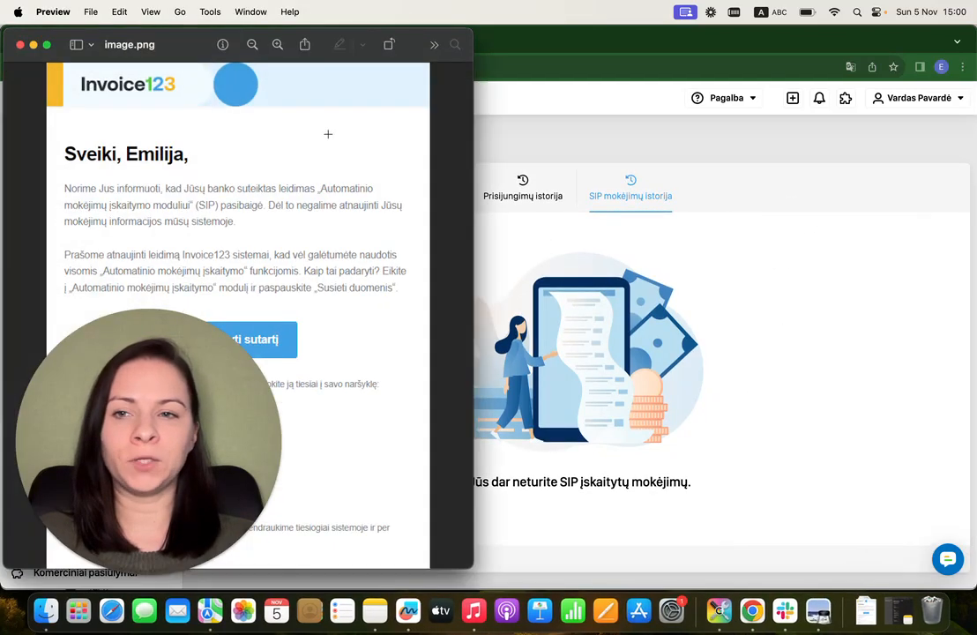
drag(325, 43, 624, 48)
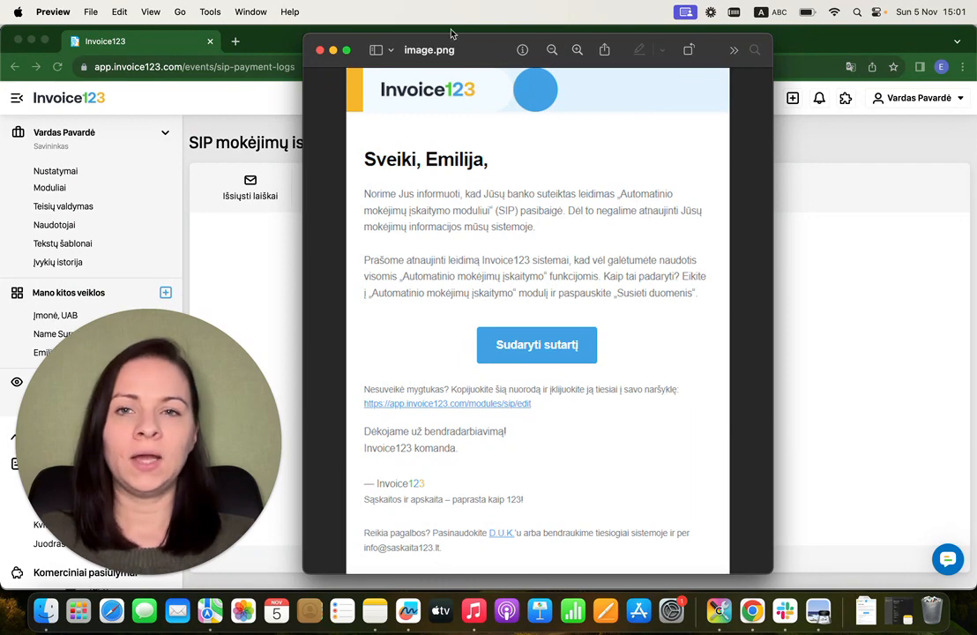
click(320, 50)
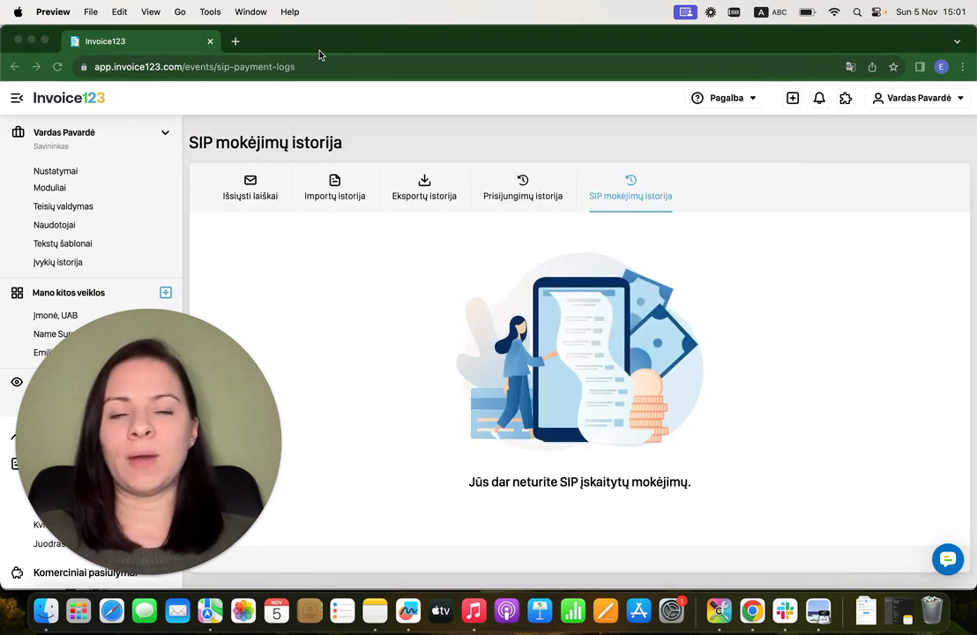